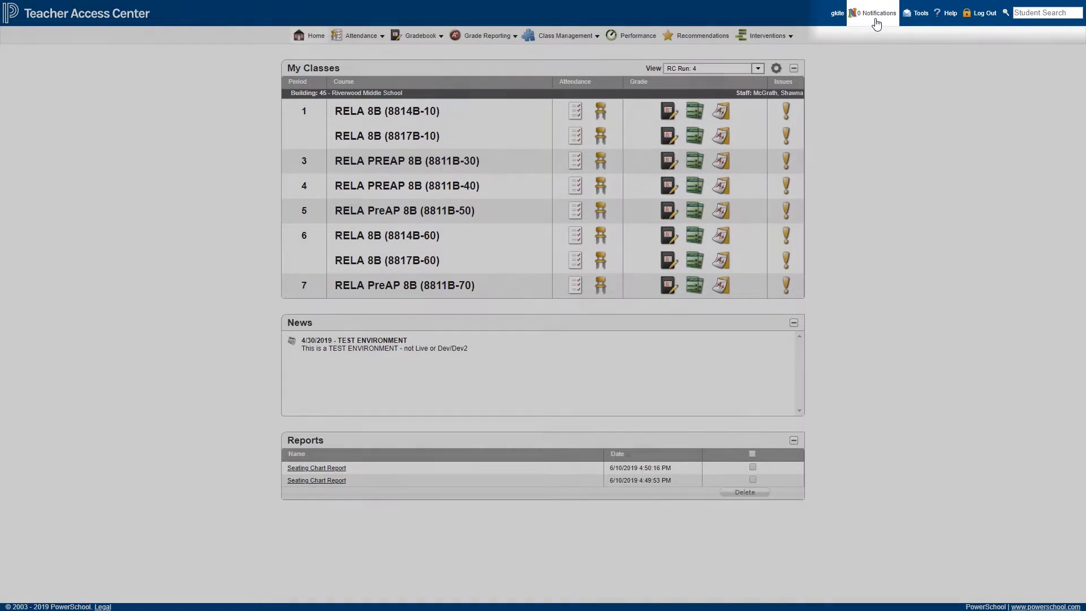
- Check the notifications list, then view the teacher tools list
{"action": "left_click", "coordinate": [877, 18]}
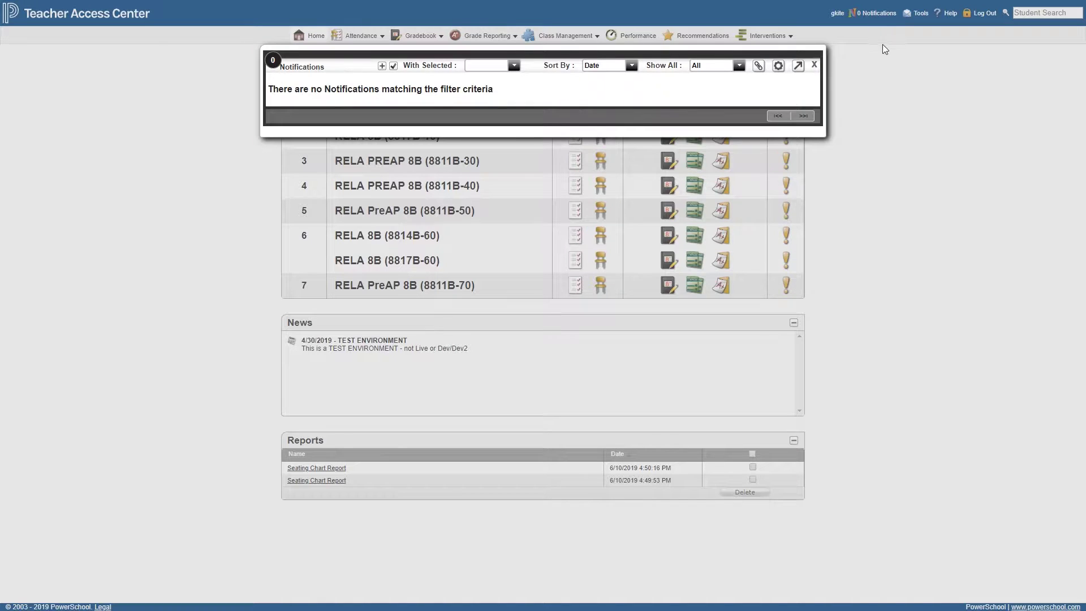
{"action": "left_click", "coordinate": [814, 66]}
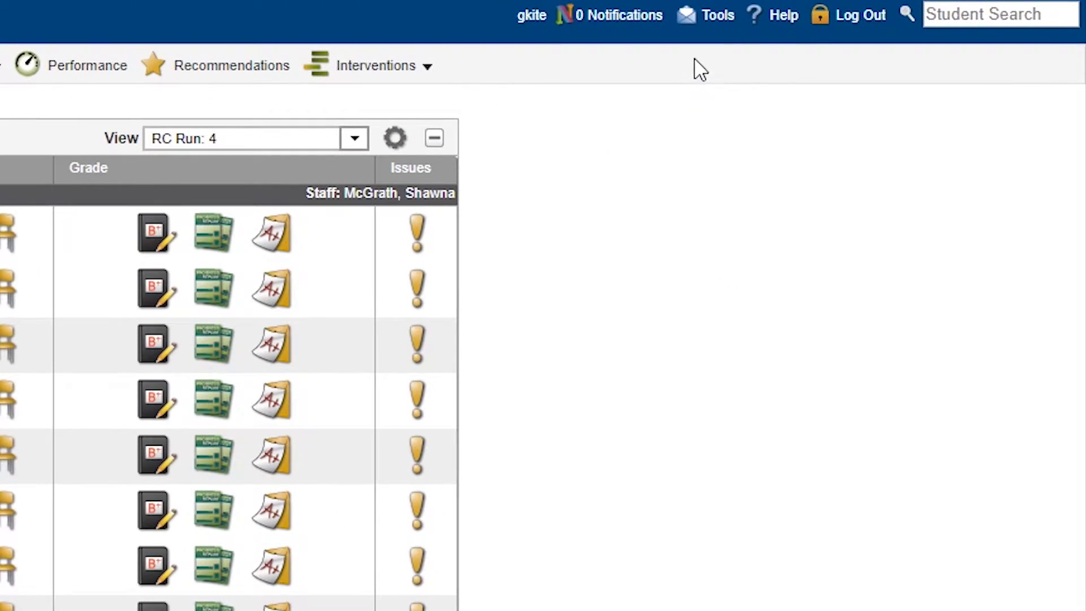
{"action": "left_click", "coordinate": [718, 31]}
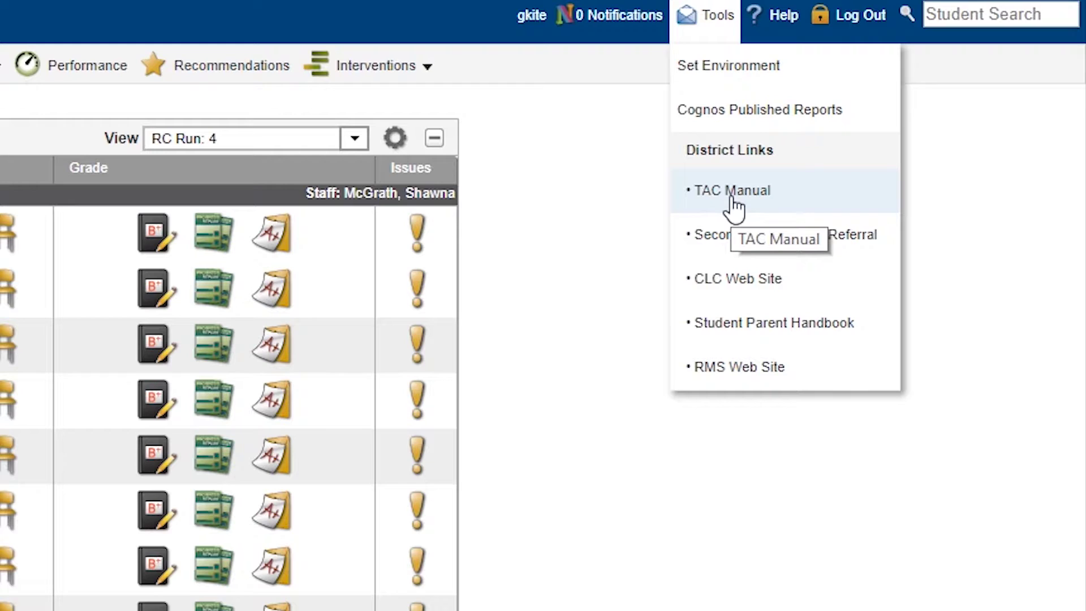
- Search for a student by ID and review class list views, keeping RC Run: 4
{"action": "left_click", "coordinate": [977, 17]}
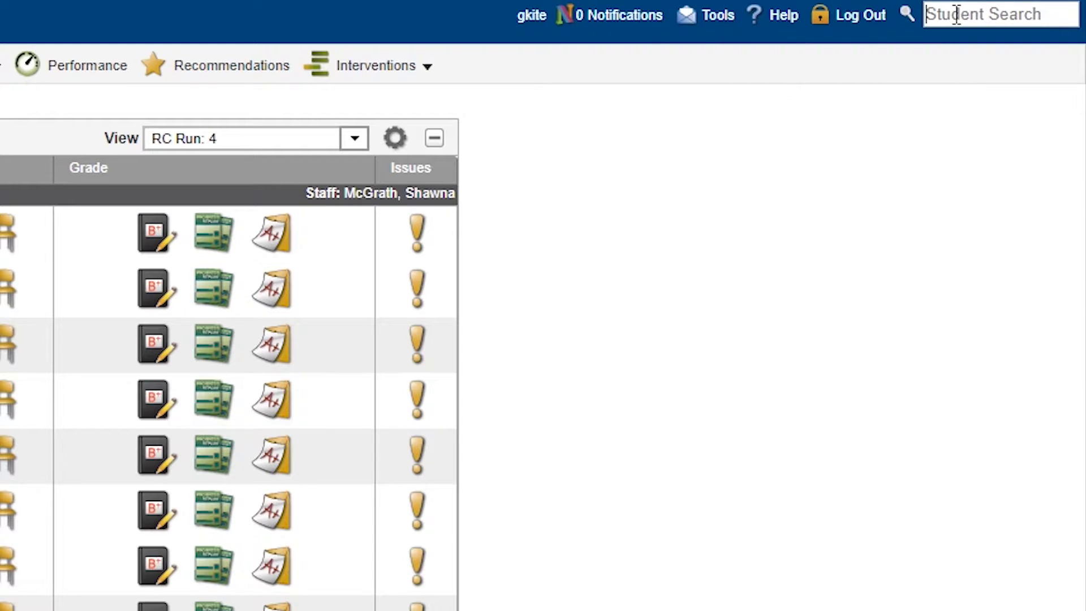
{"action": "type", "text": "3"}
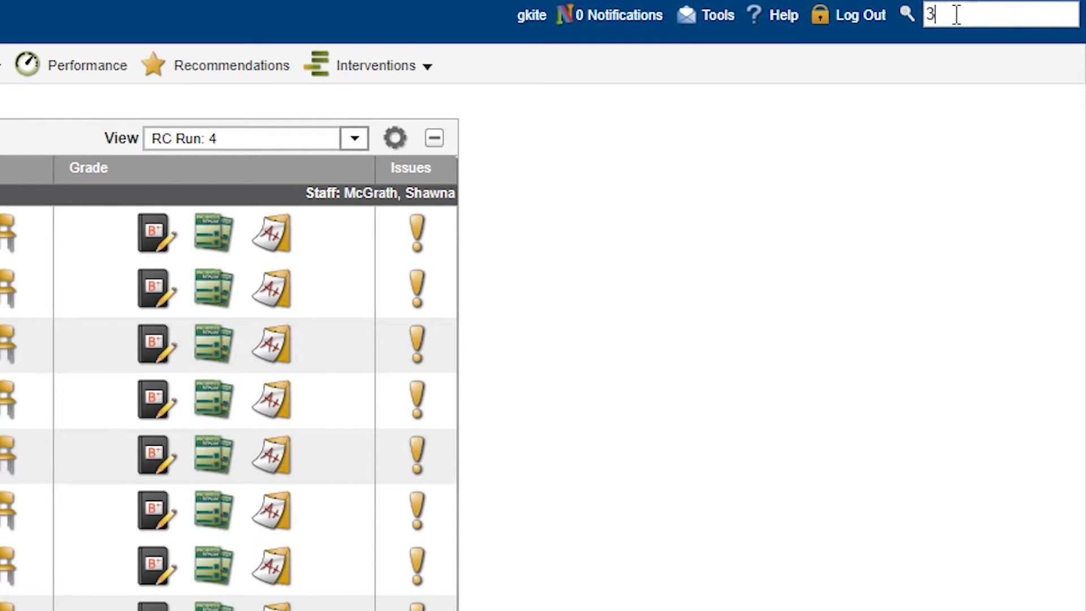
{"action": "type", "text": "31524"}
{"action": "key", "text": "Return"}
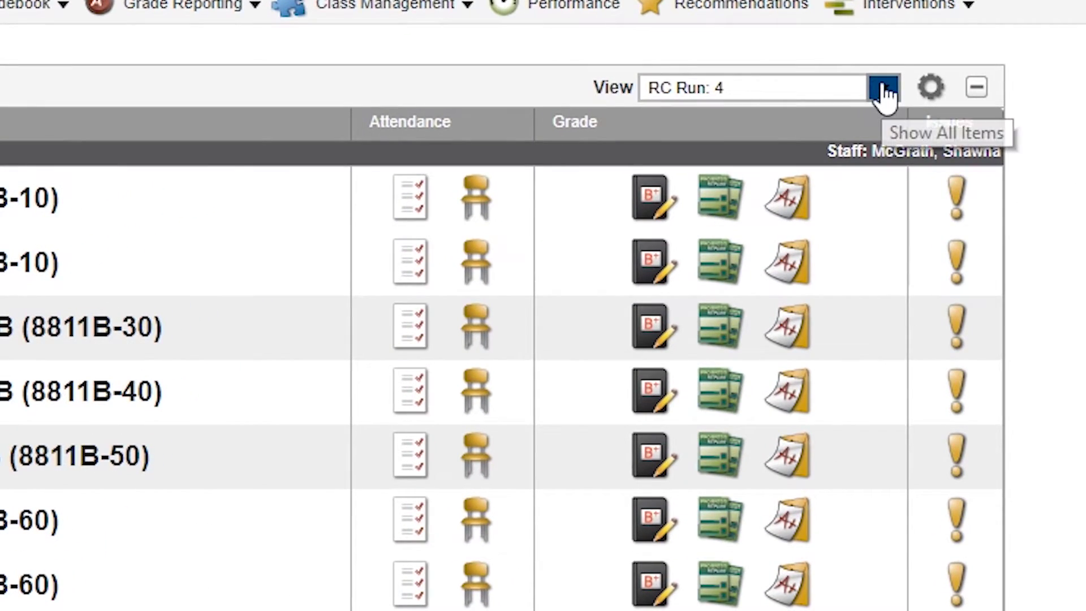
{"action": "left_click", "coordinate": [881, 94]}
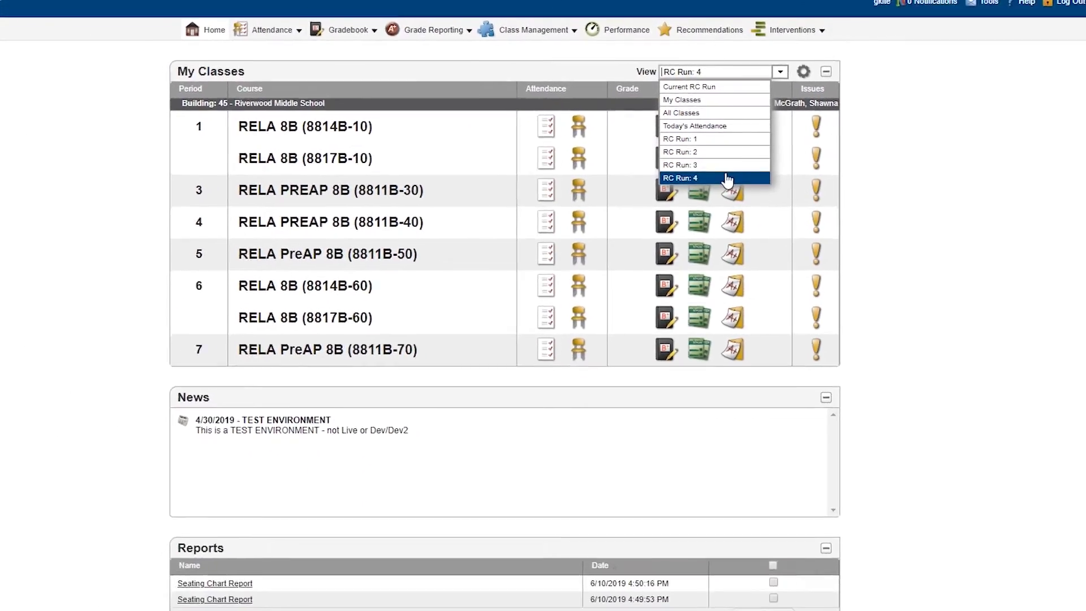
{"action": "left_click", "coordinate": [721, 208]}
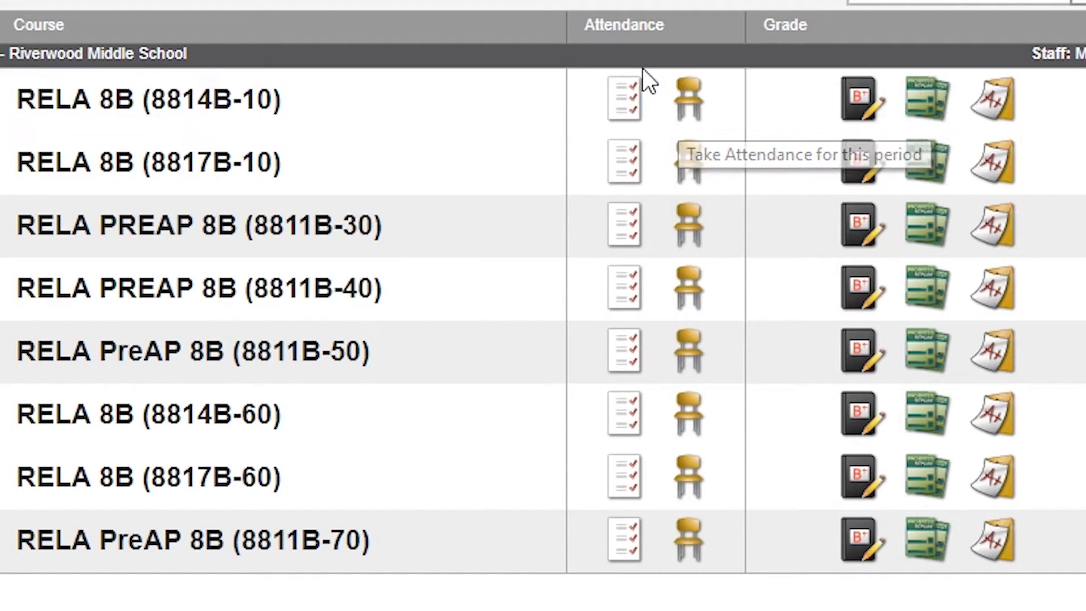
- Mark every RELA 8B (8814B-10) student present for period 1
{"action": "mouse_move", "coordinate": [624, 98]}
{"action": "left_click", "coordinate": [640, 100]}
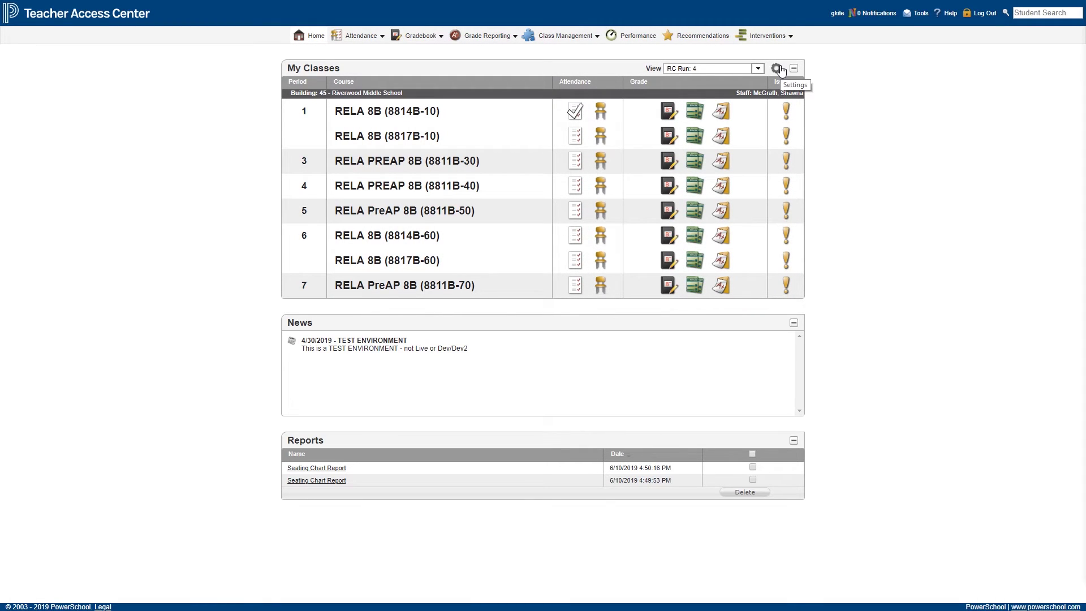
{"action": "left_click", "coordinate": [839, 22]}
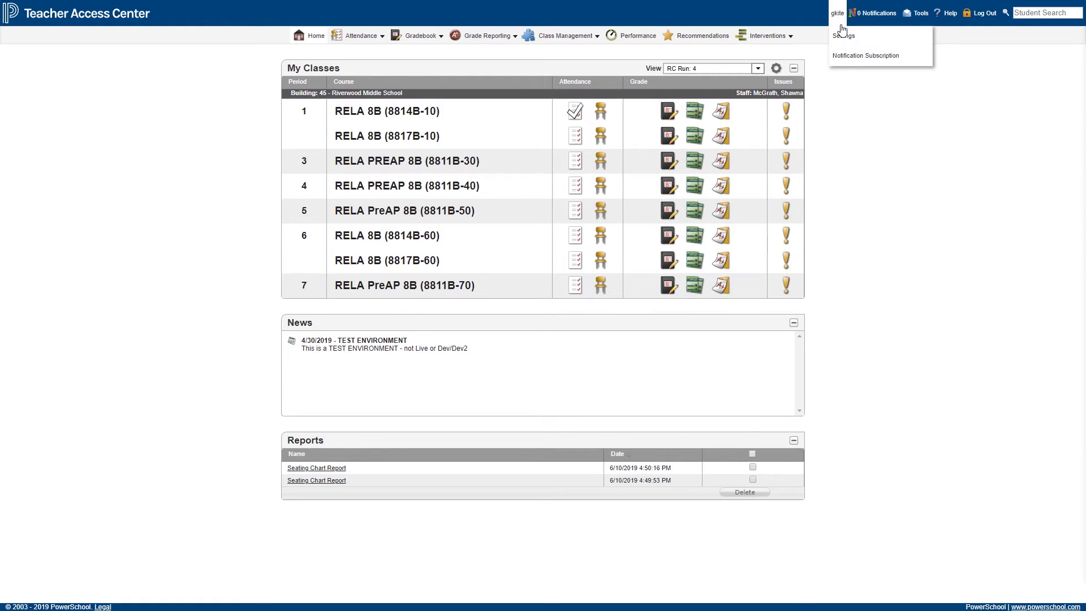
- In personal Settings, choose the stone wallpaper background and turn on failing-grade highlighting
{"action": "left_click", "coordinate": [843, 35]}
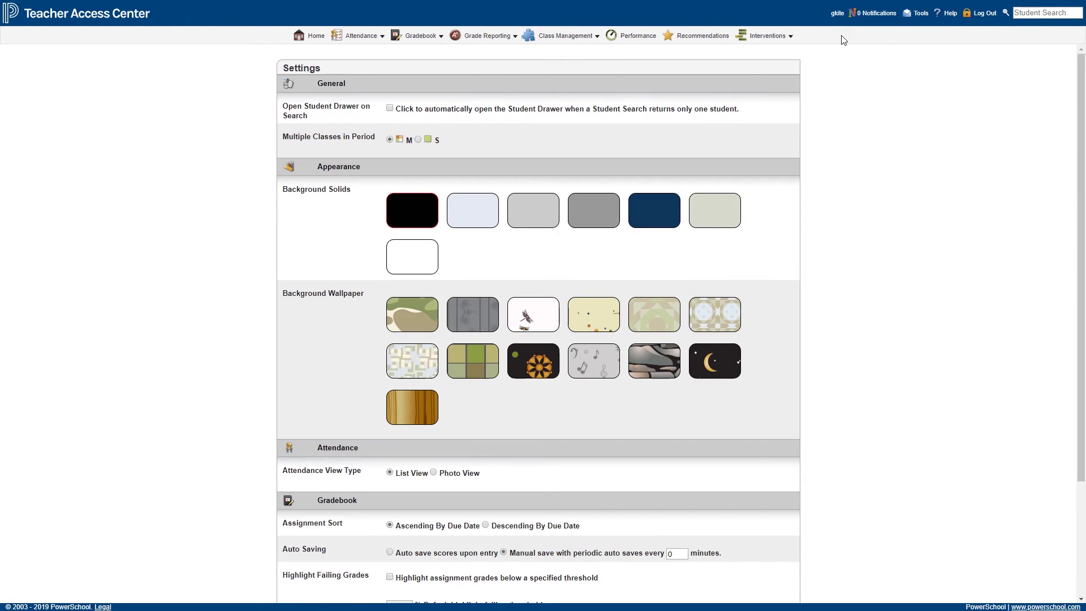
{"action": "scroll", "coordinate": [843, 187], "scroll_direction": "down", "scroll_amount": 1}
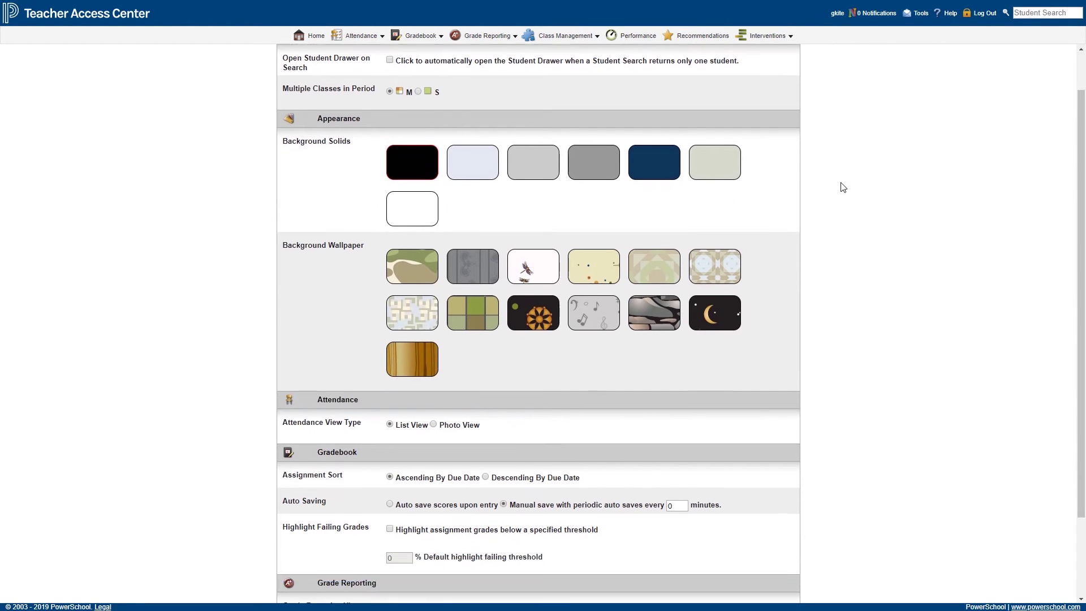
{"action": "scroll", "coordinate": [843, 189], "scroll_direction": "down", "scroll_amount": 1}
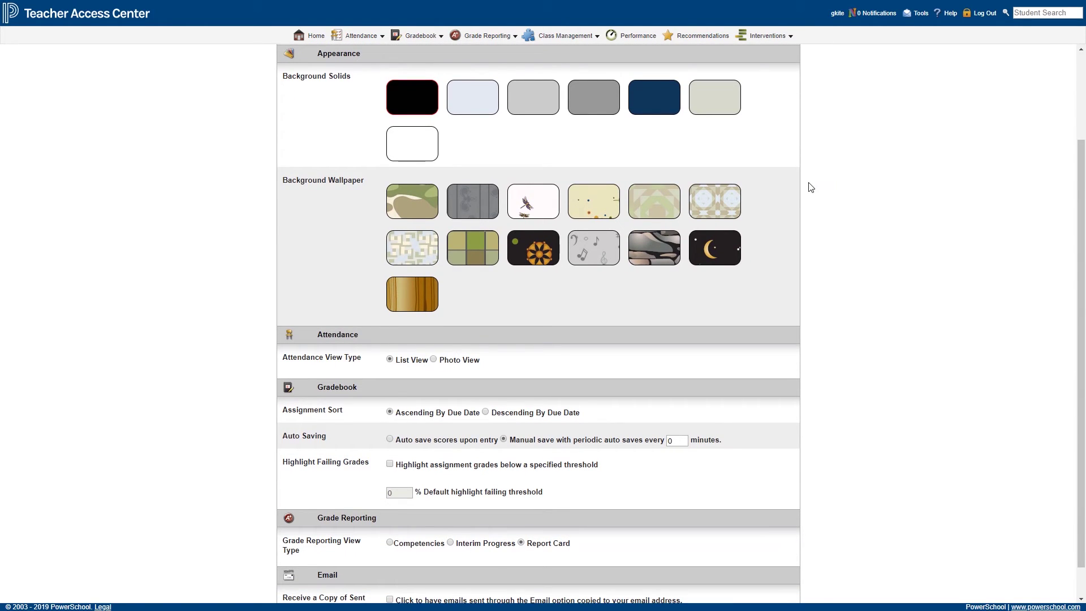
{"action": "left_click", "coordinate": [659, 239]}
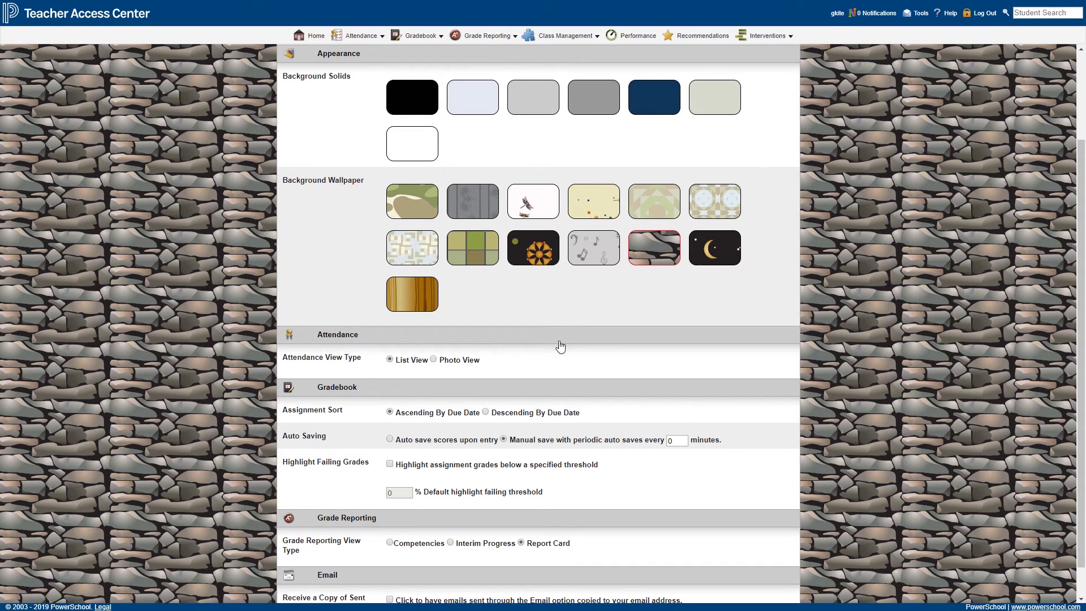
{"action": "left_click", "coordinate": [390, 466]}
{"action": "type", "text": "70"}
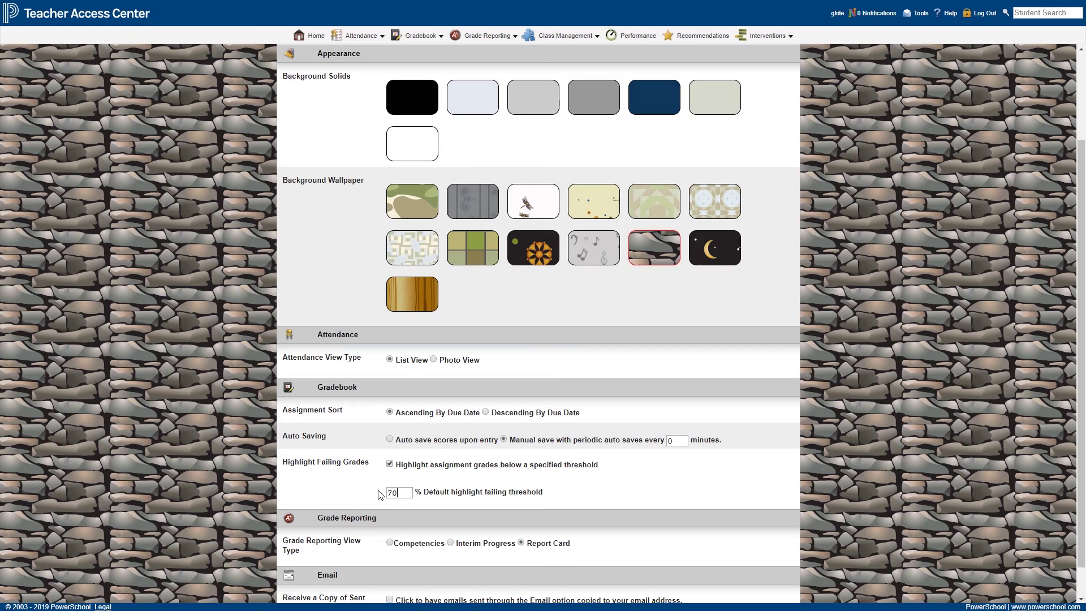